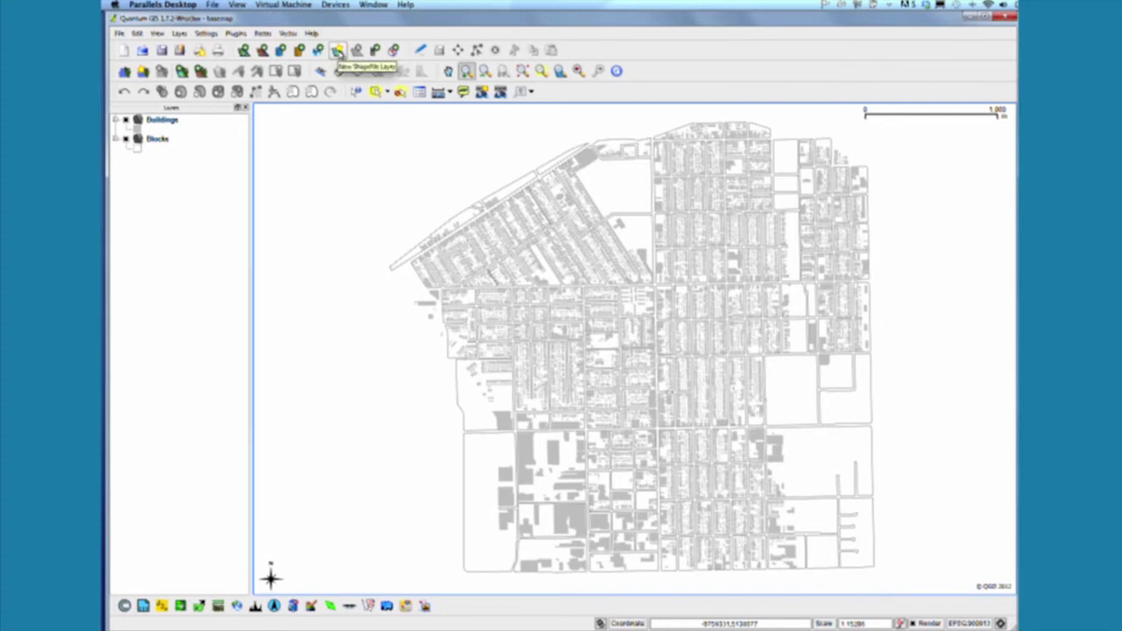
# - Create a line shapefile with a Type text field, accept the default CRS, and save it as Edges1
pyautogui.click(337, 51)
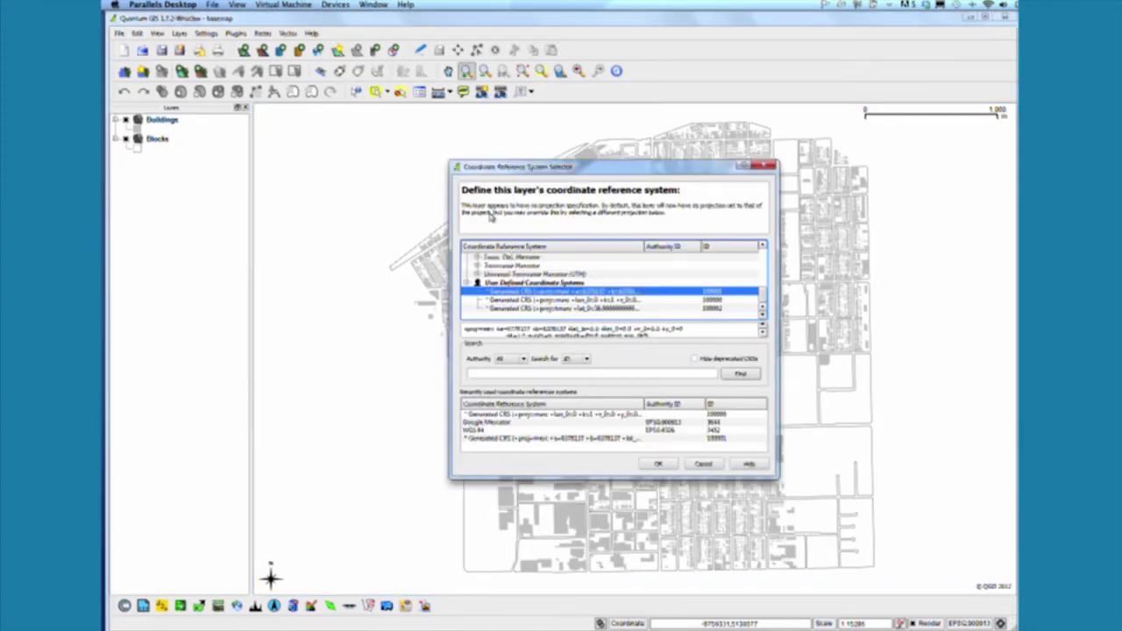
pyautogui.click(667, 466)
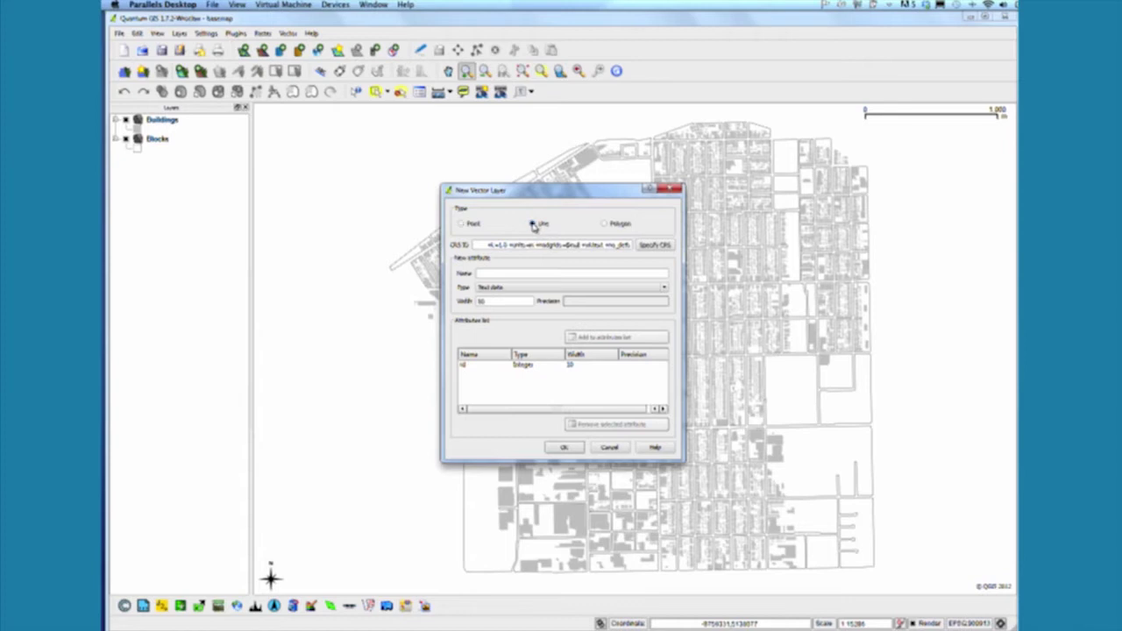
pyautogui.click(534, 224)
pyautogui.click(484, 272)
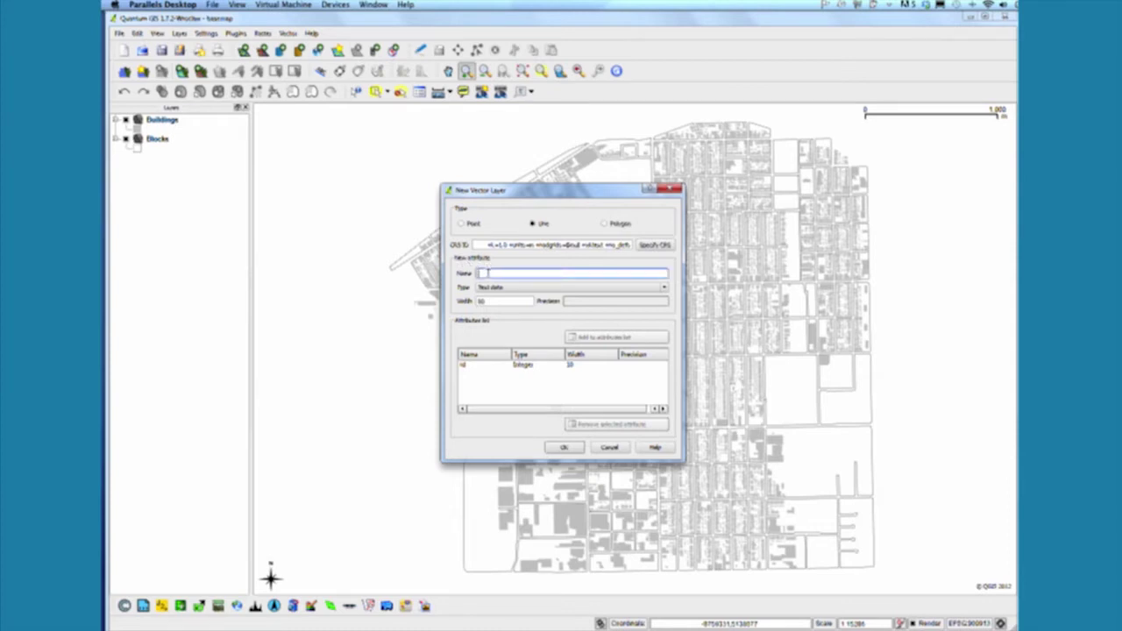
pyautogui.write('Text')
pyautogui.click(621, 339)
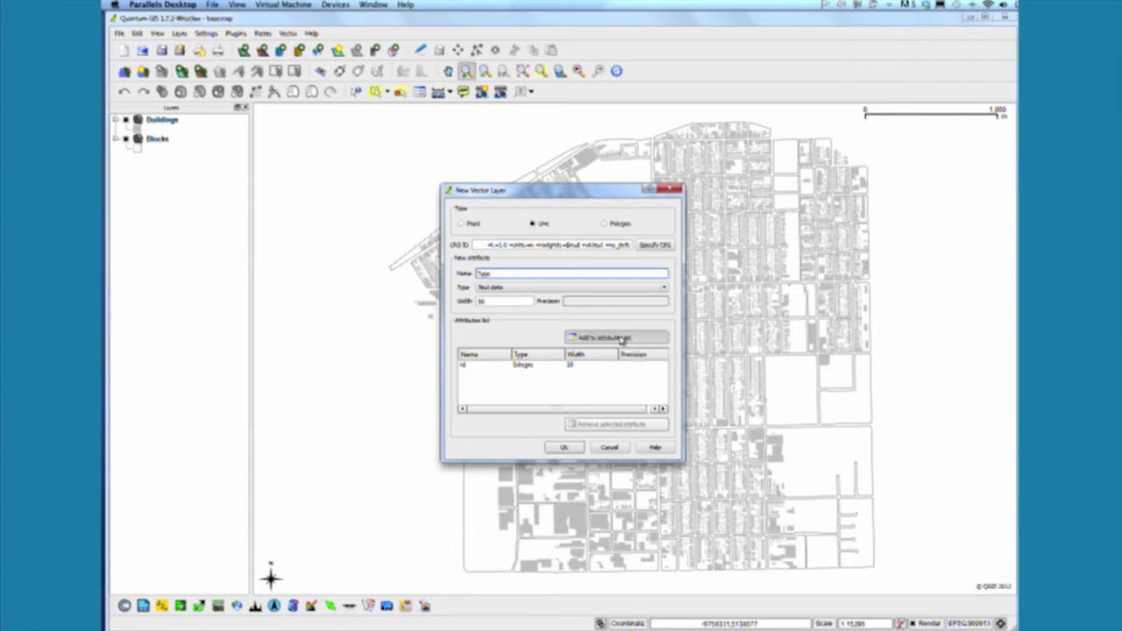
pyautogui.click(567, 448)
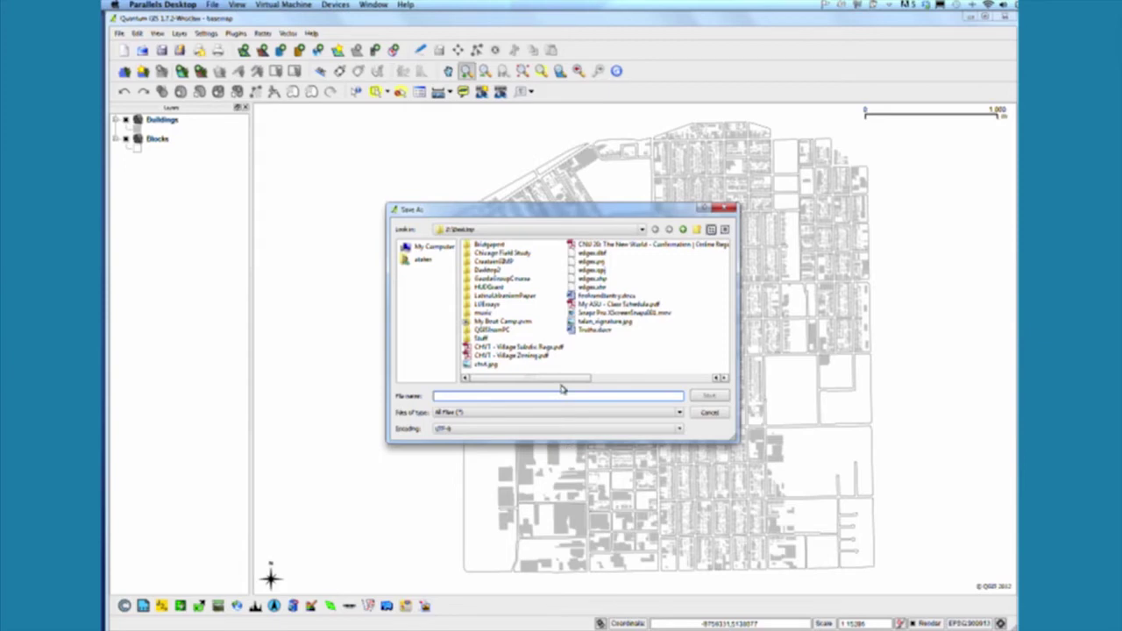
pyautogui.write('edges')
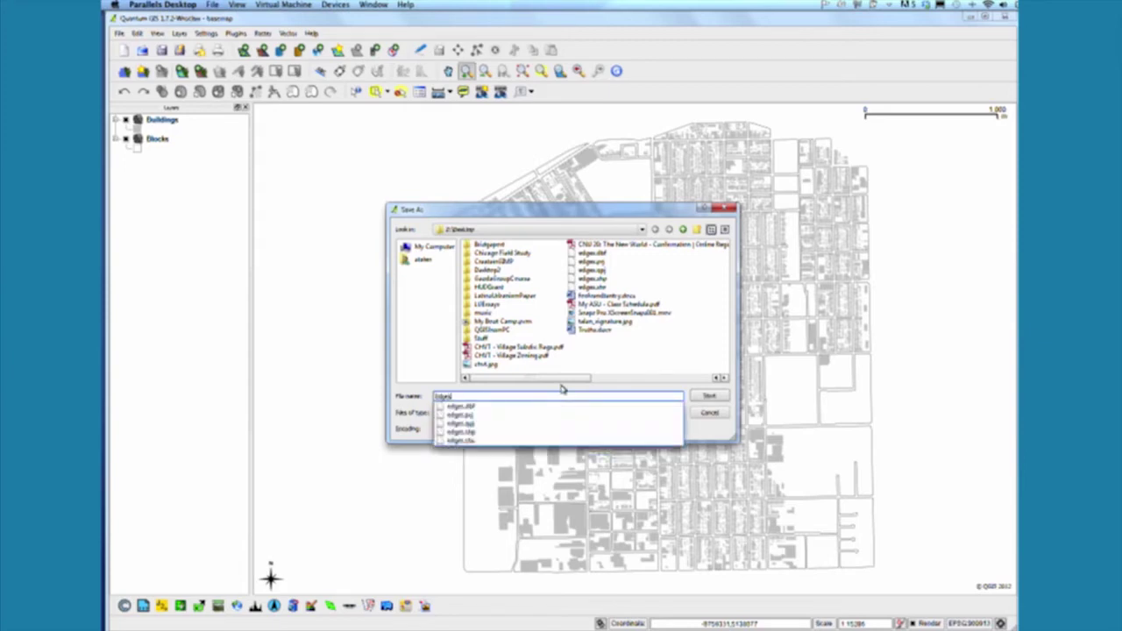
pyautogui.write('_1')
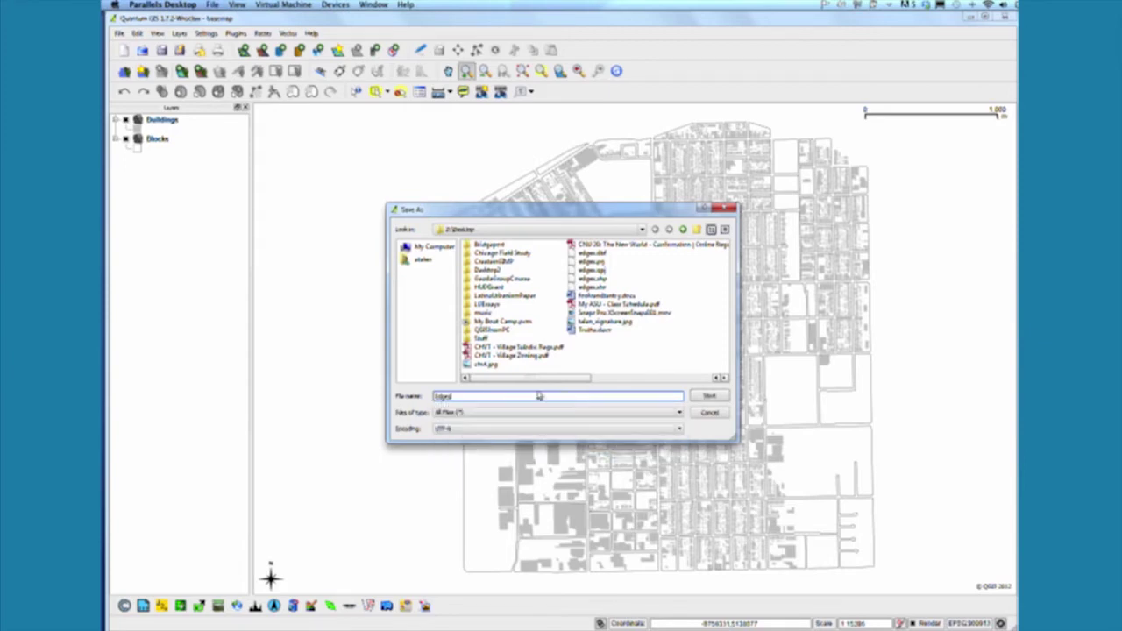
pyautogui.click(712, 397)
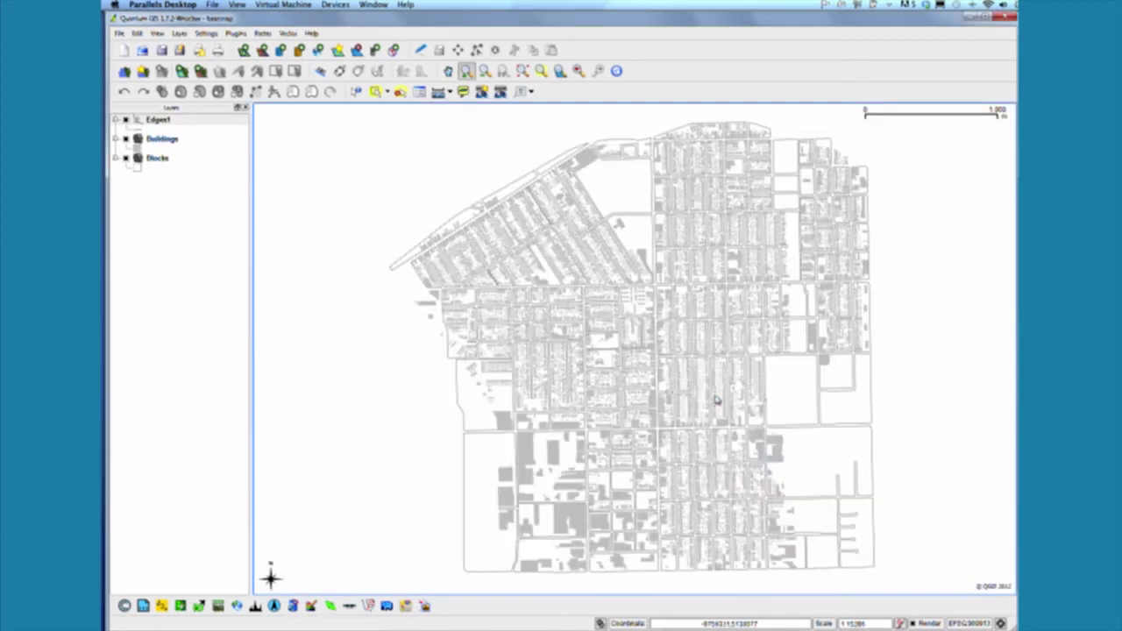
# - Select the Edges1 layer, turn on editing, and activate the Node Tool
pyautogui.click(234, 122)
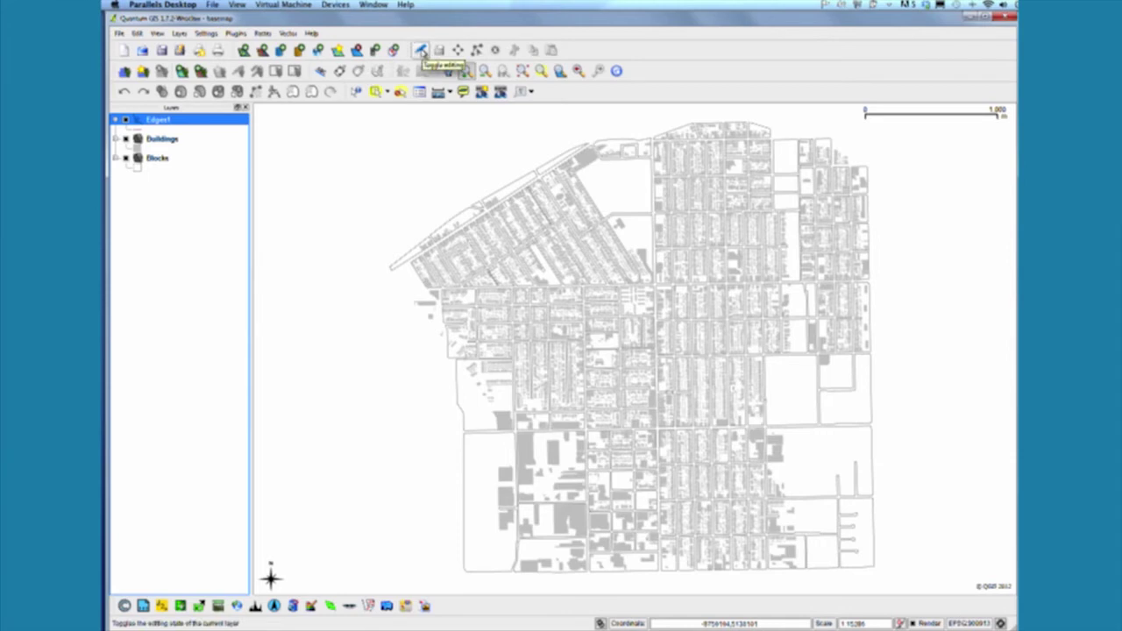
pyautogui.click(421, 51)
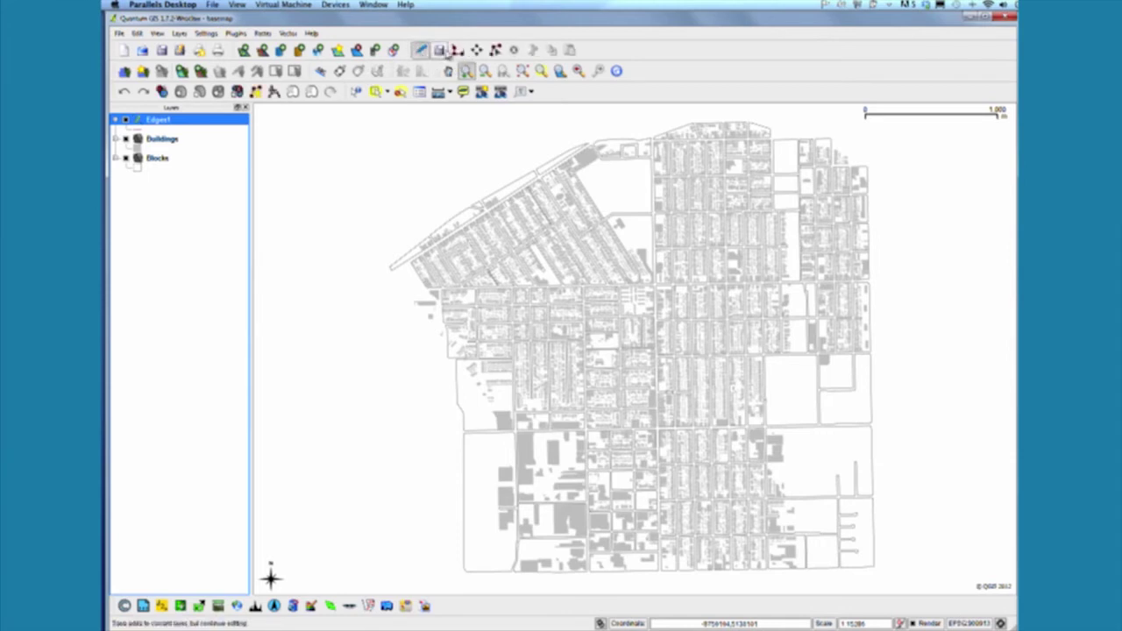
pyautogui.click(495, 51)
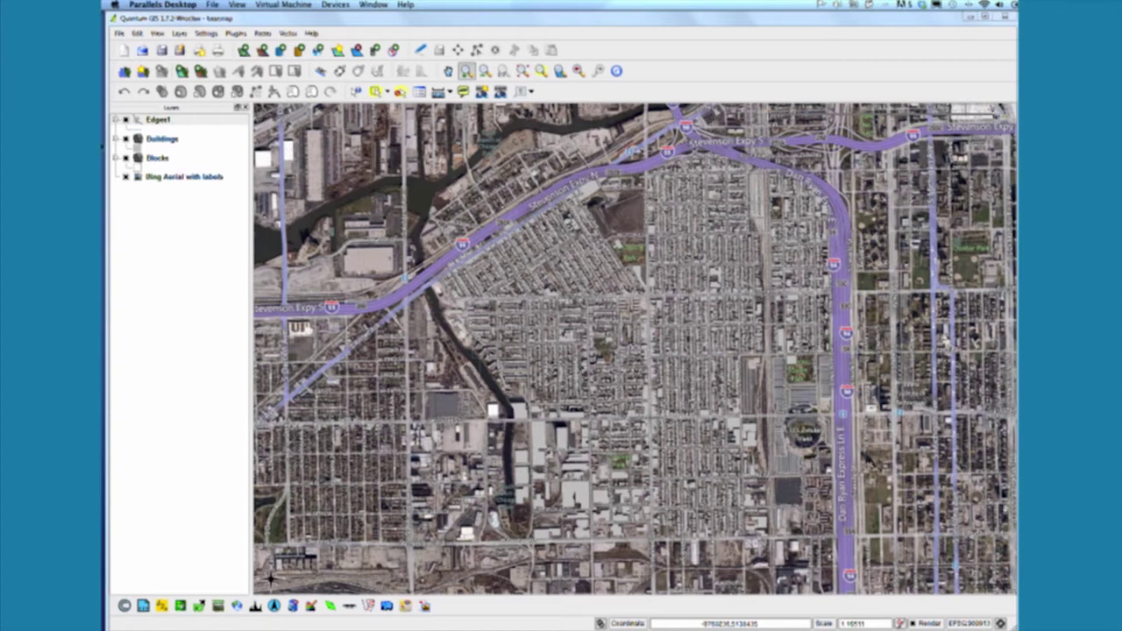
pyautogui.click(179, 124)
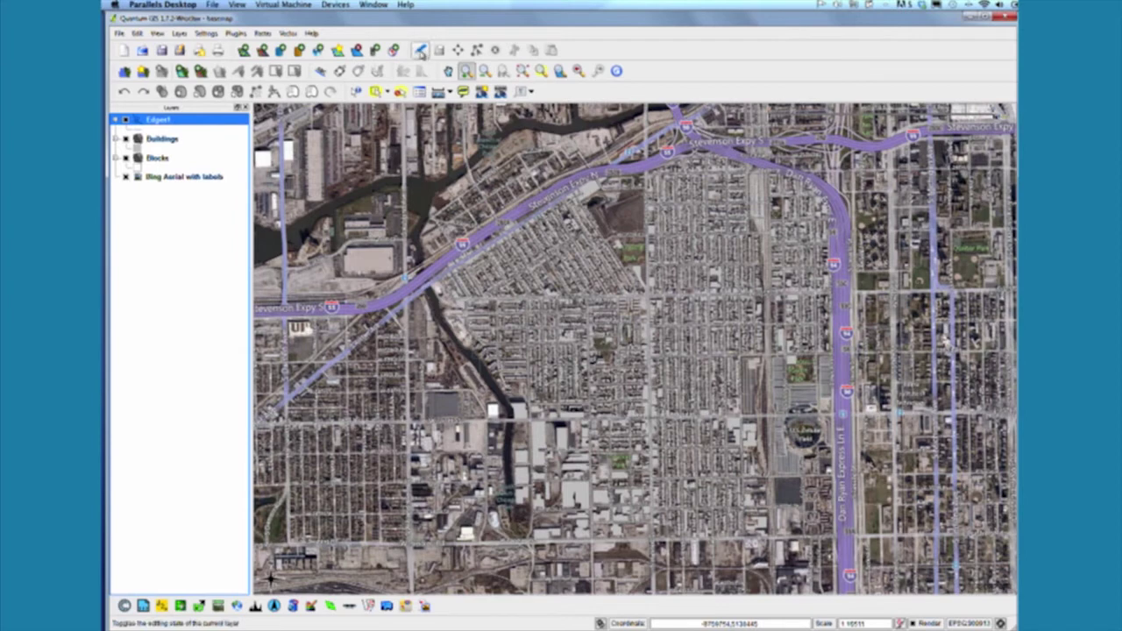
pyautogui.click(421, 50)
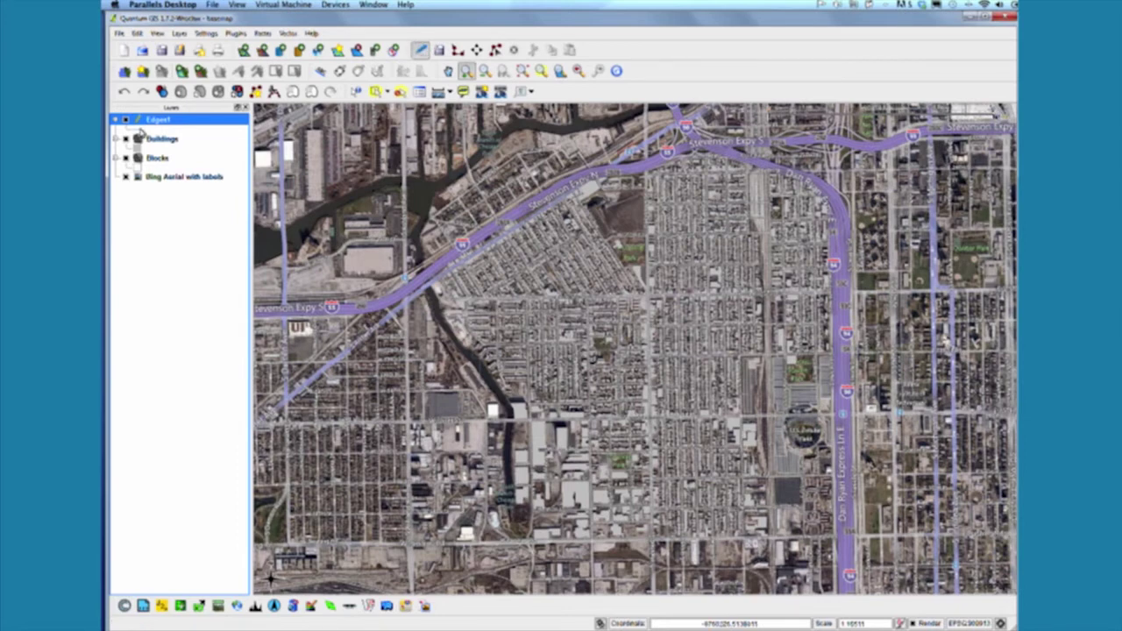
pyautogui.click(138, 131)
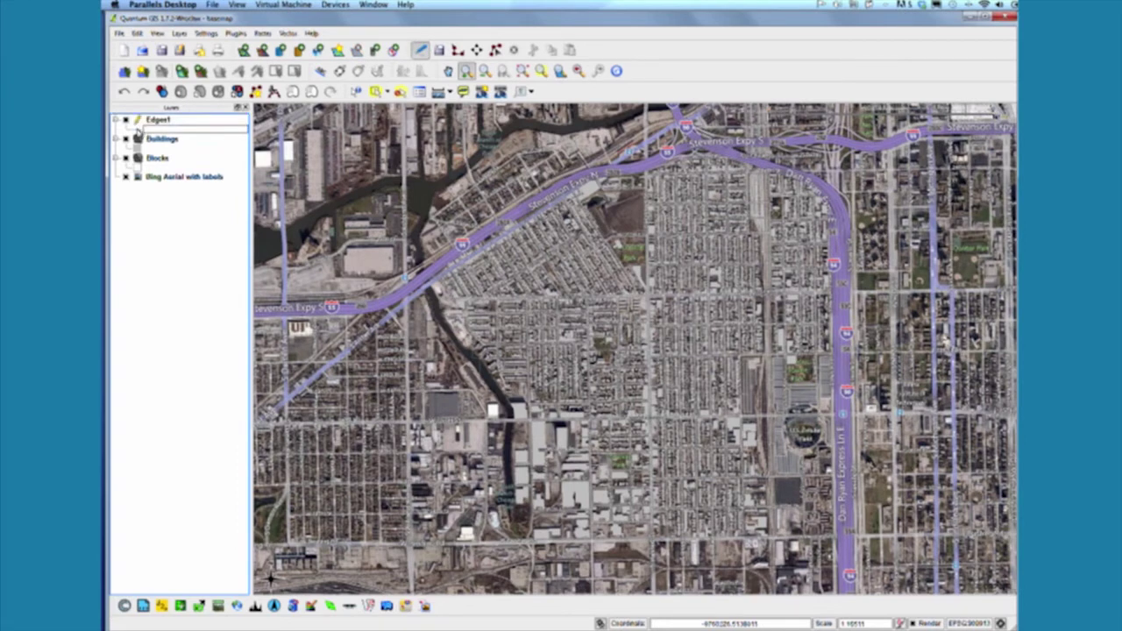
pyautogui.doubleClick(138, 130)
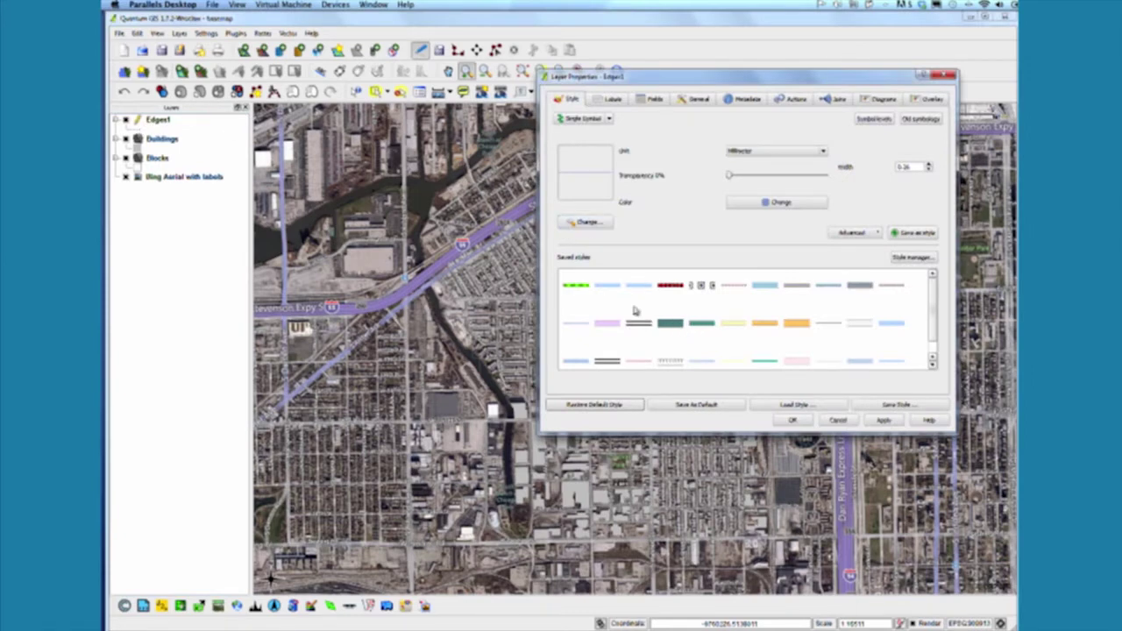
pyautogui.click(578, 288)
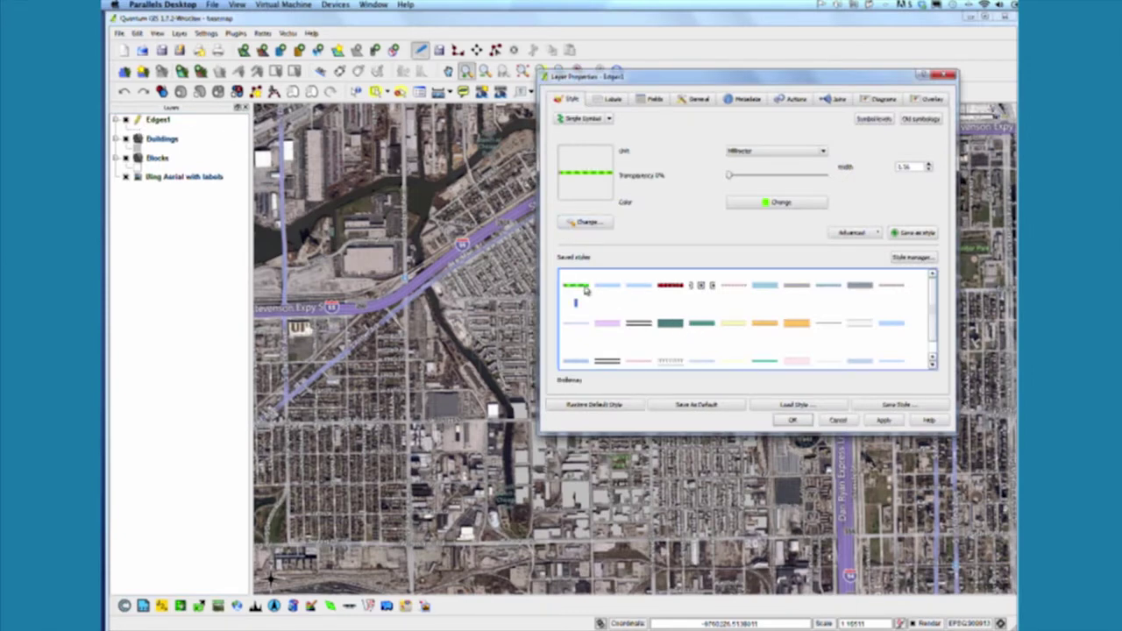
pyautogui.click(671, 324)
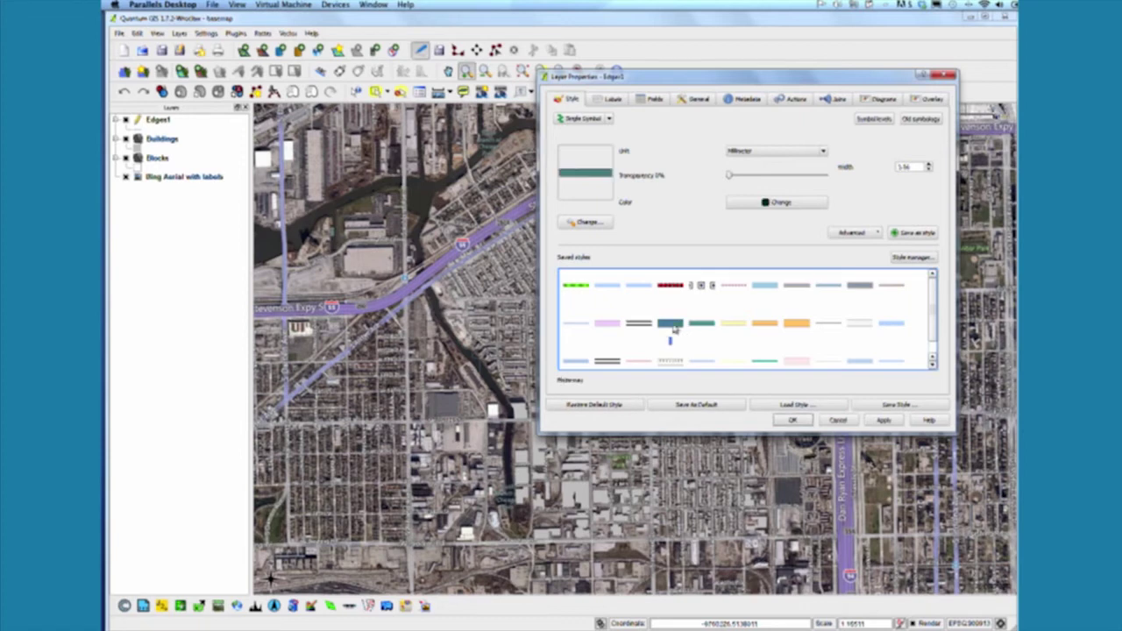
pyautogui.click(794, 421)
pyautogui.scroll(-1, 934, 308)
pyautogui.scroll(1, 933, 302)
pyautogui.click(792, 420)
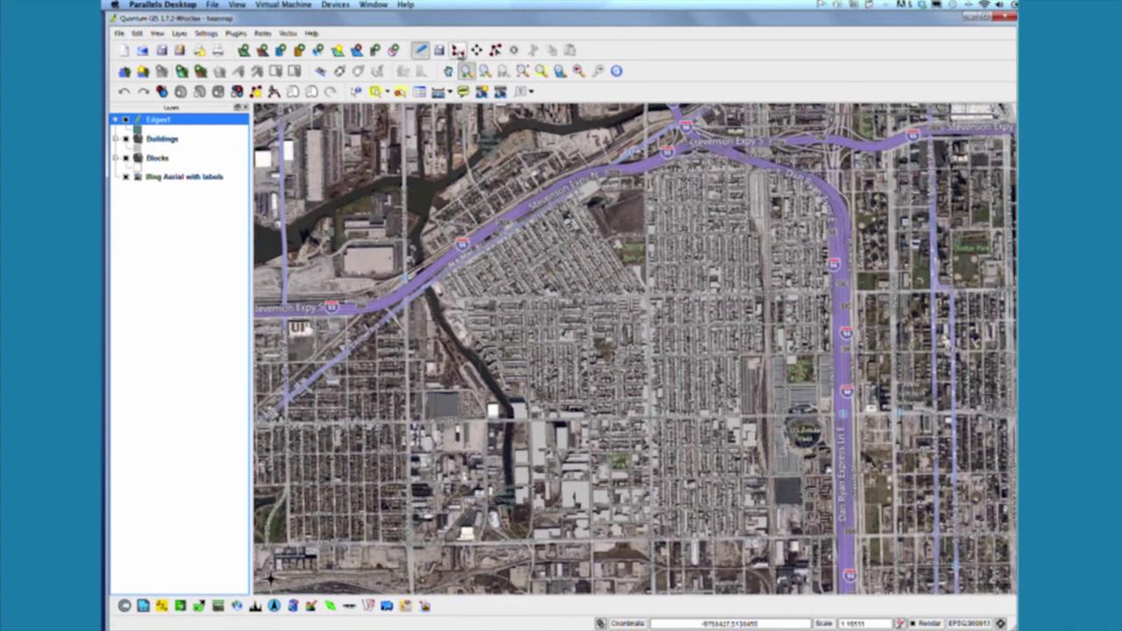
# - Draw an Edges1 line along the Stevenson and Dan Ryan expressways and accept its attributes
pyautogui.click(458, 50)
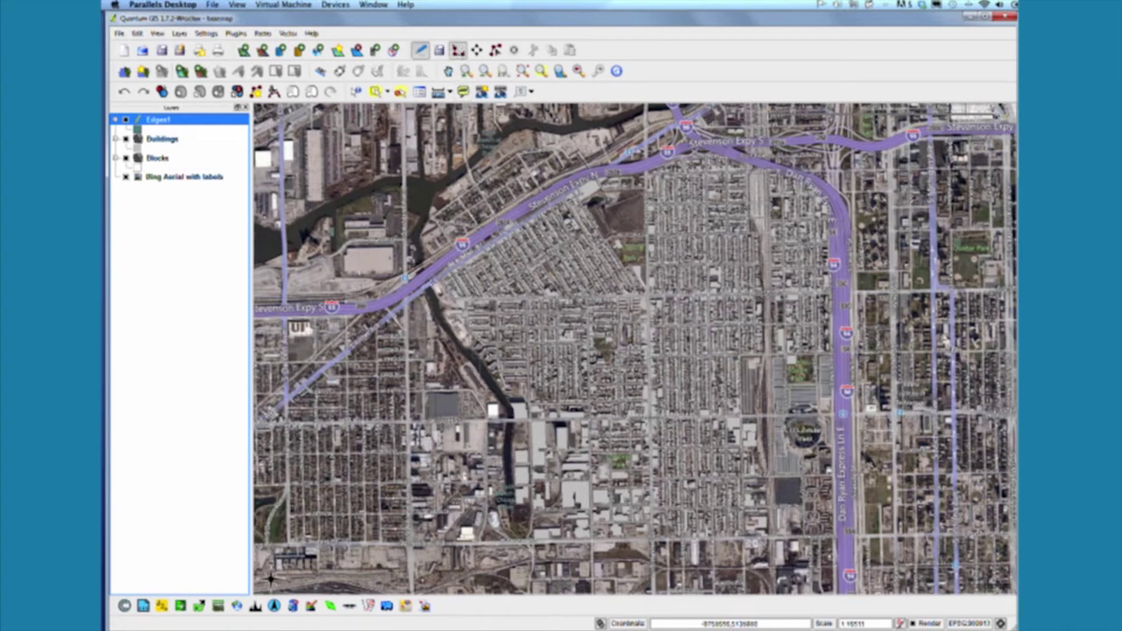
pyautogui.click(429, 283)
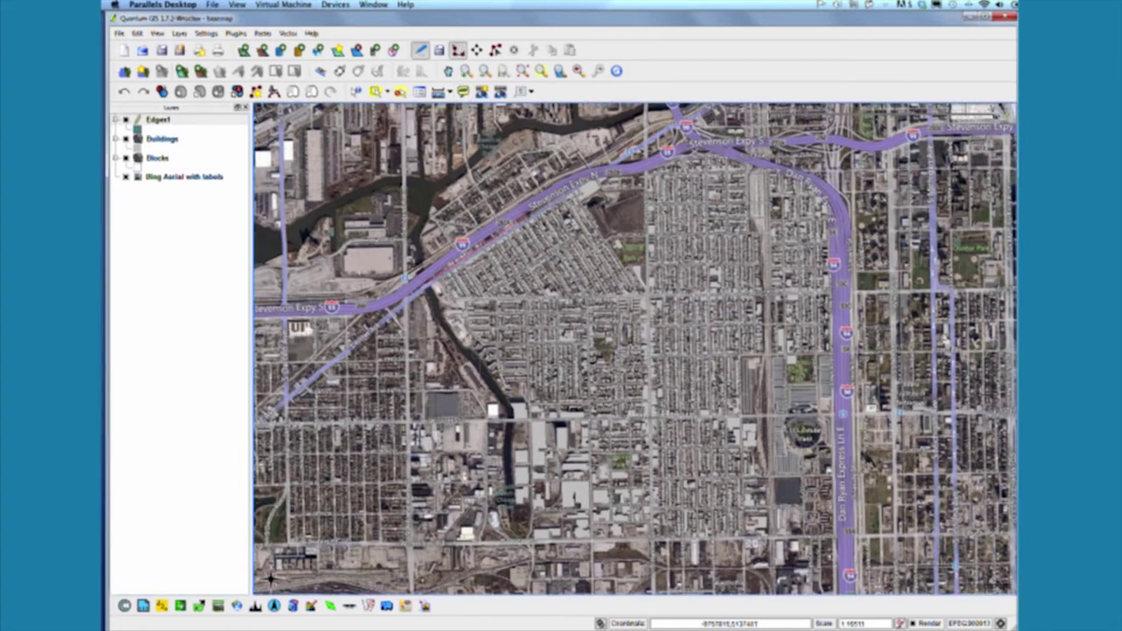
pyautogui.click(538, 203)
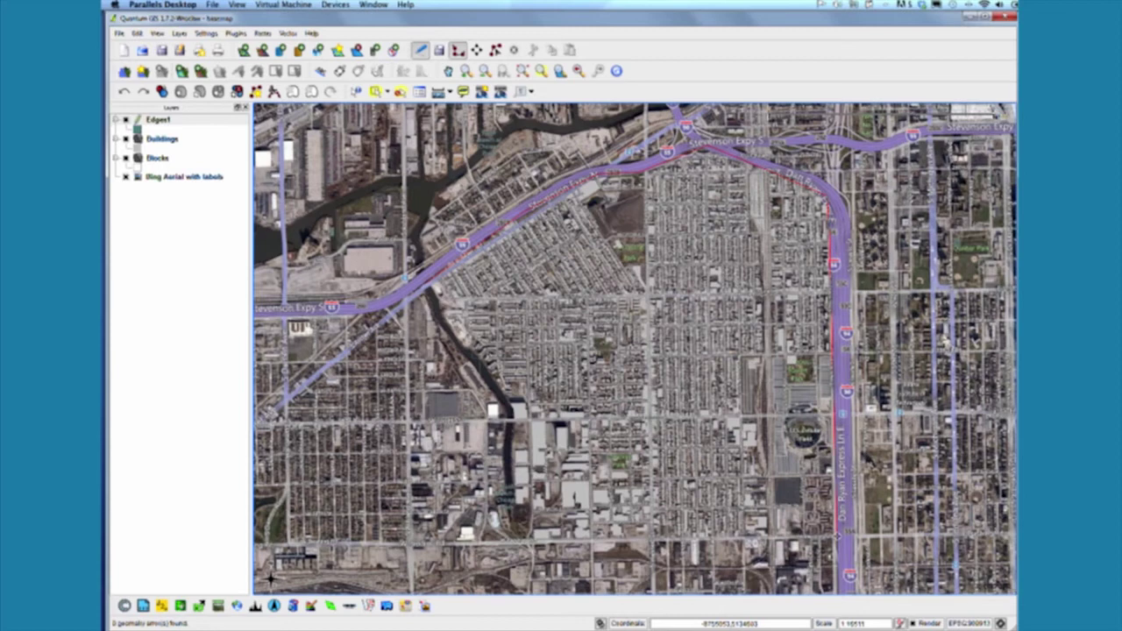
pyautogui.rightClick(838, 534)
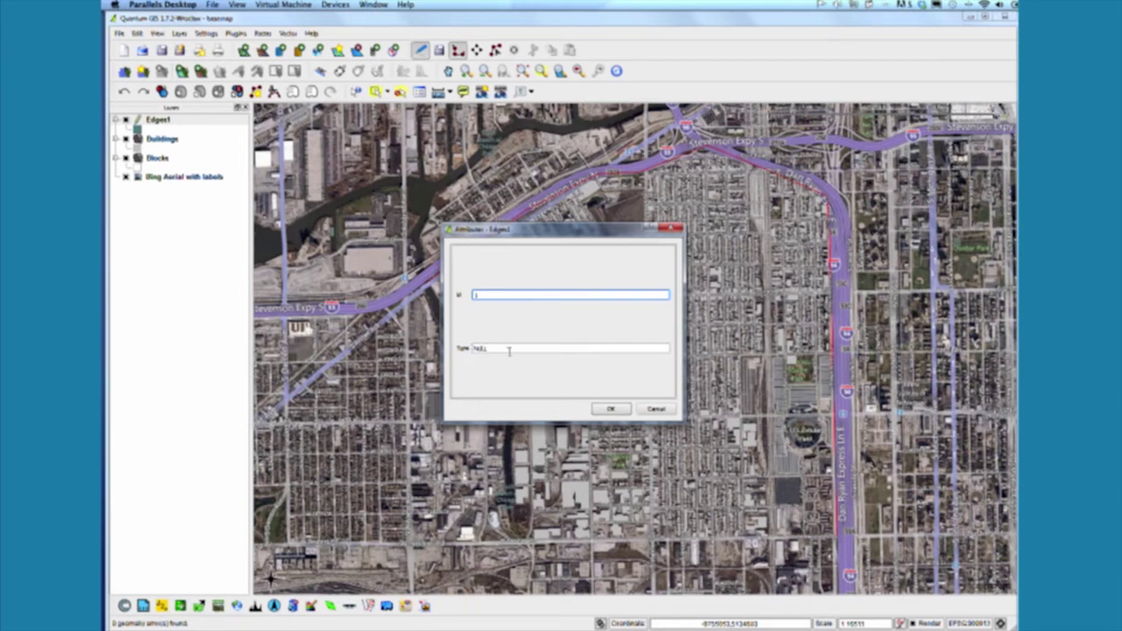
pyautogui.click(612, 410)
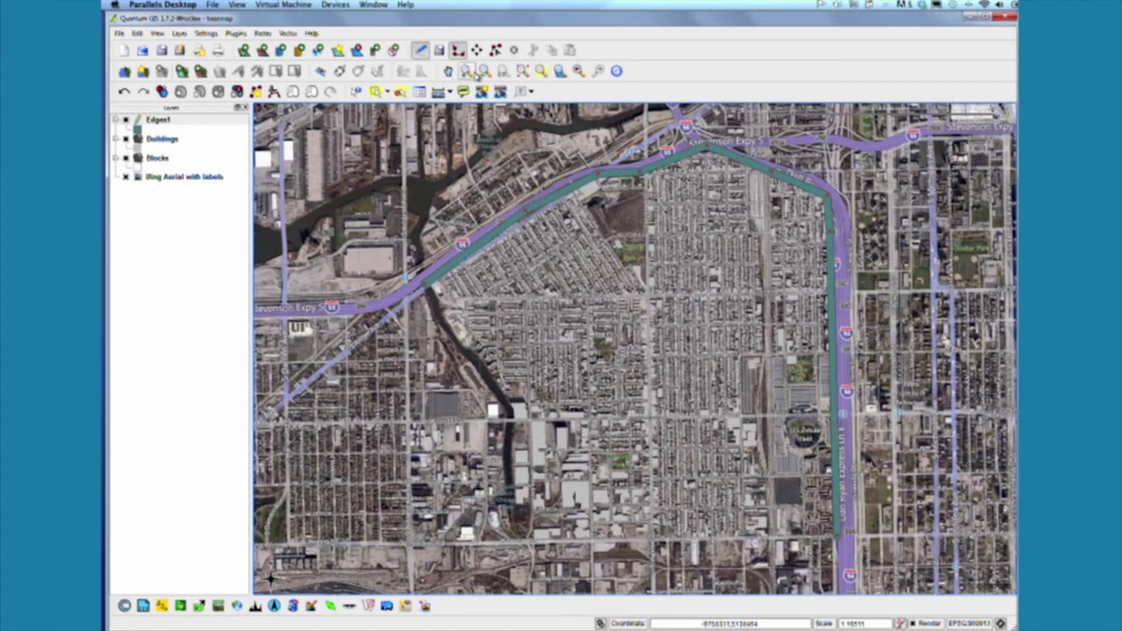
# - Zoom in around the river and expressway crossing, then select the Edges1 layer
pyautogui.click(467, 71)
pyautogui.moveTo(402, 254); pyautogui.dragTo(546, 424)
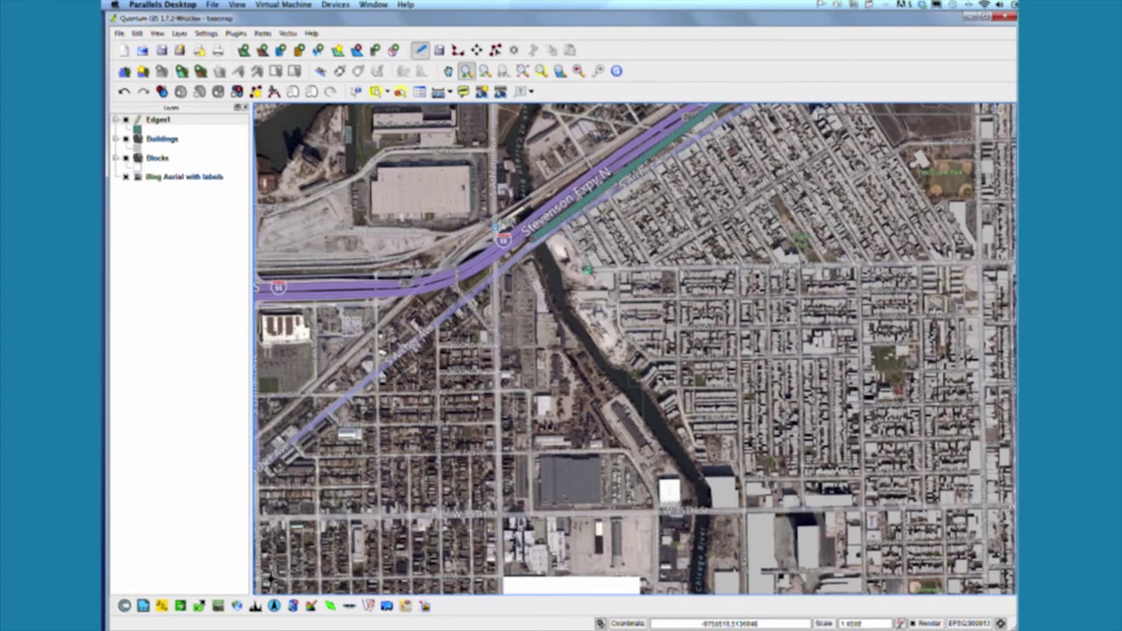
pyautogui.click(586, 269)
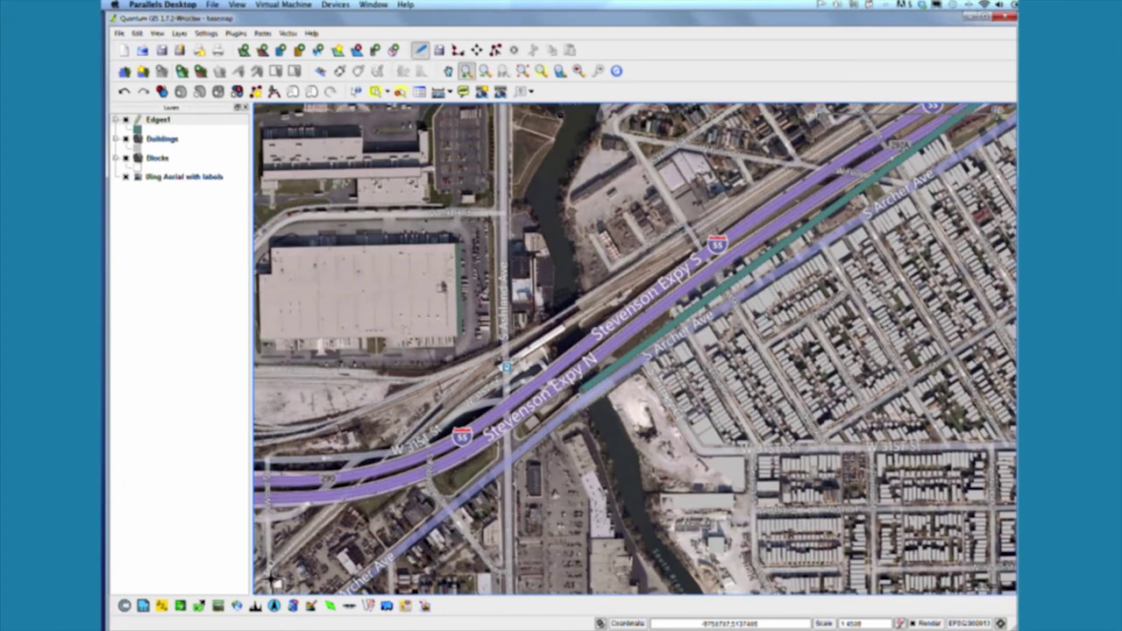
pyautogui.click(579, 72)
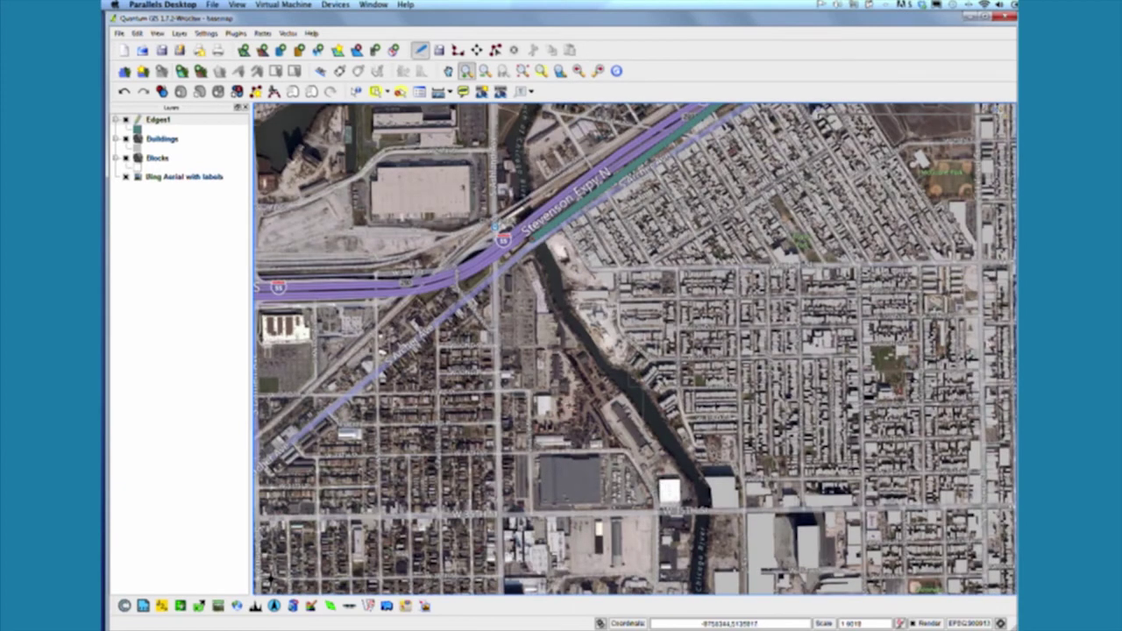
pyautogui.click(174, 123)
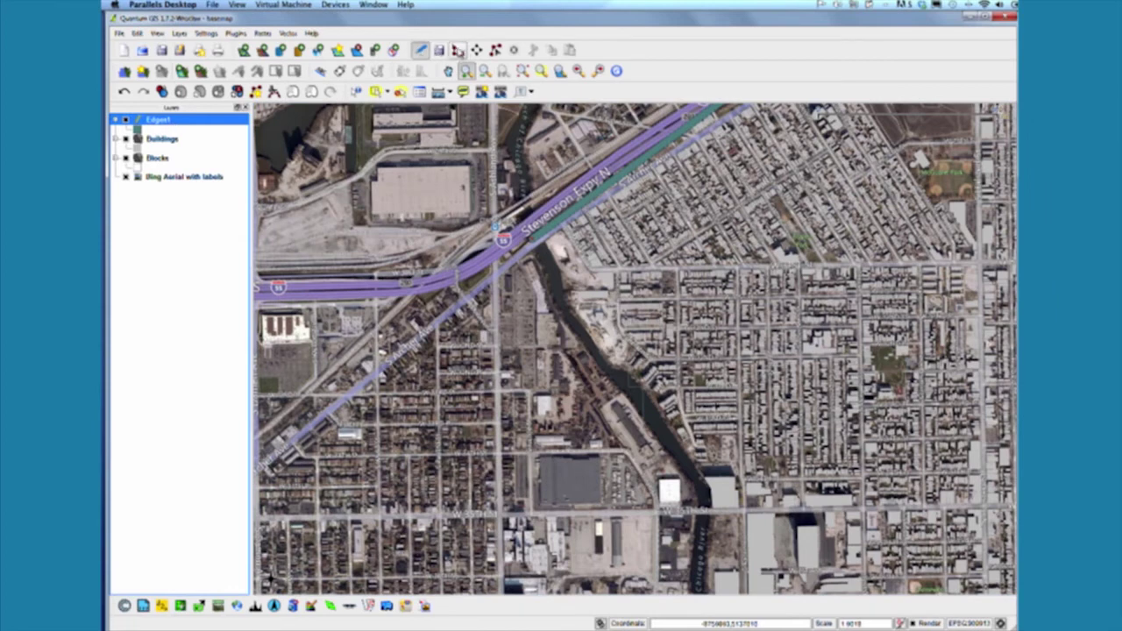
# - Trace a line south from the expressway along the river to the southern corner, with id 2
pyautogui.click(457, 50)
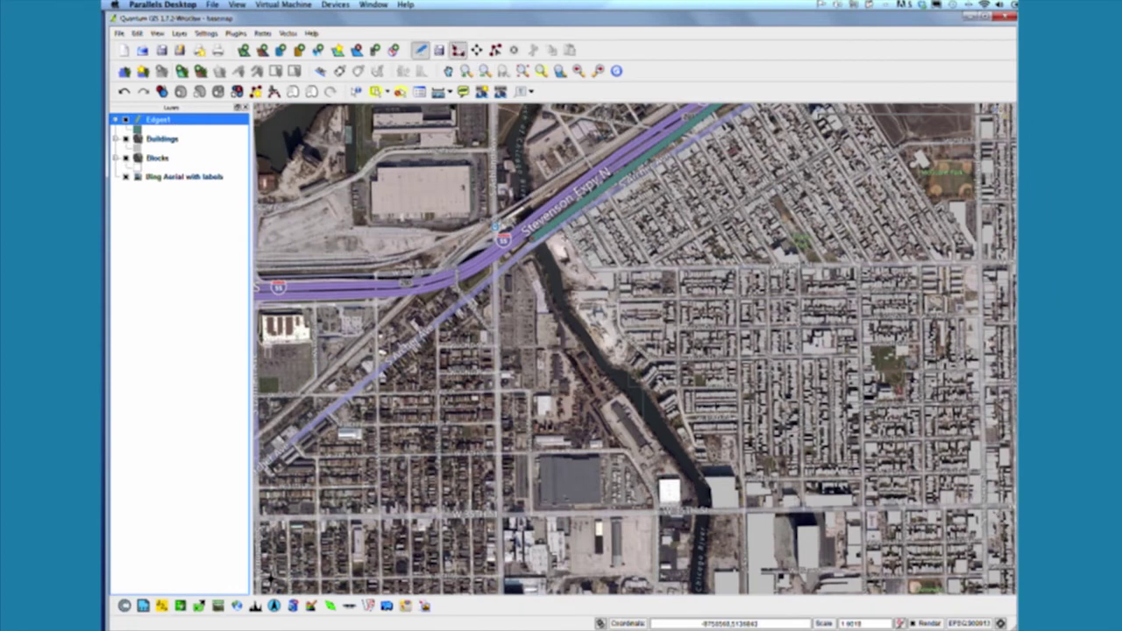
pyautogui.click(559, 219)
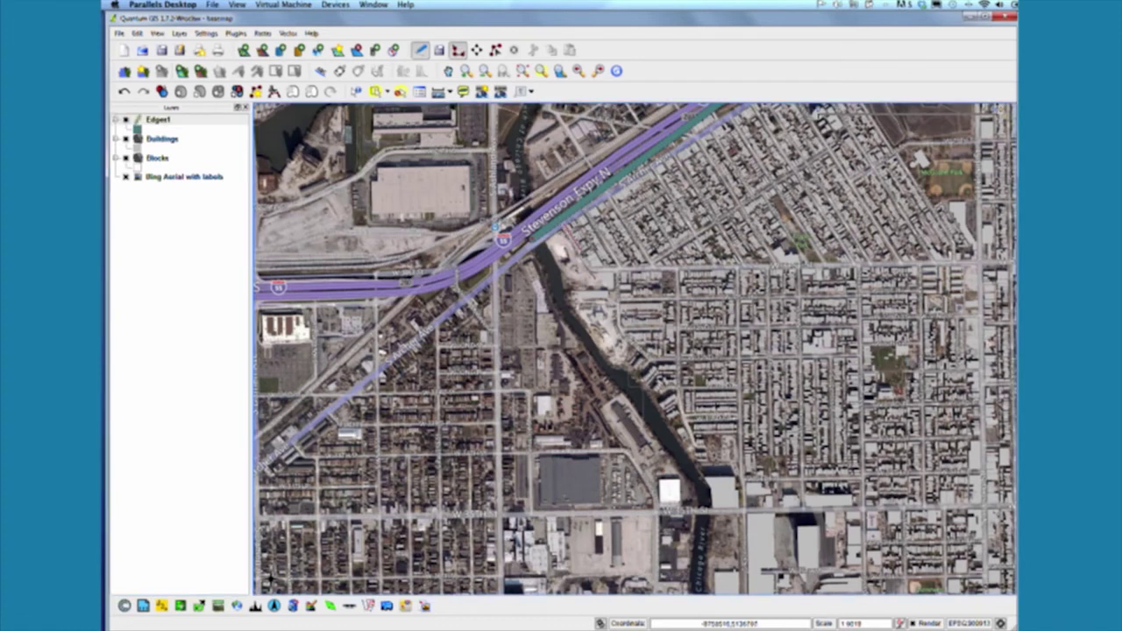
pyautogui.click(617, 270)
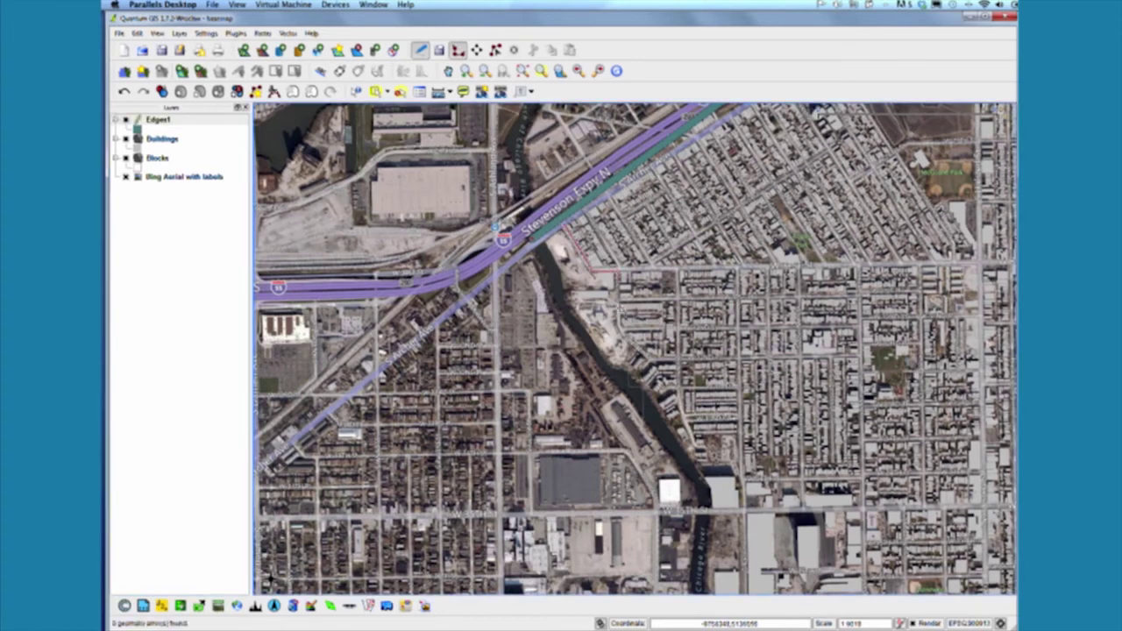
pyautogui.click(620, 332)
pyautogui.click(628, 368)
pyautogui.click(742, 462)
pyautogui.rightClick(745, 509)
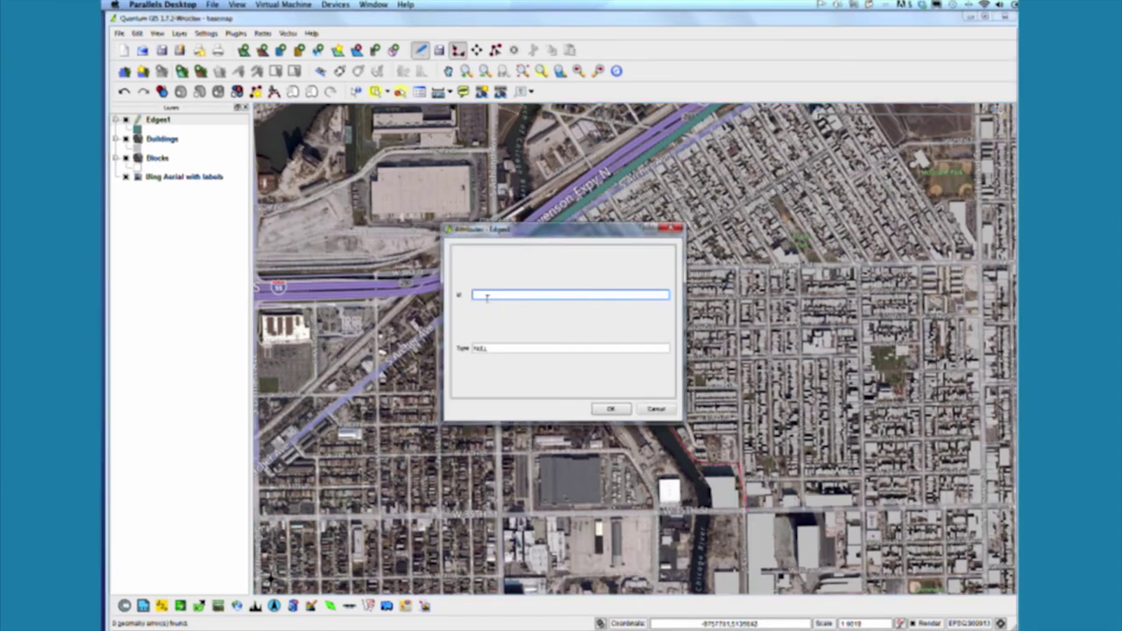
pyautogui.write('2')
pyautogui.click(609, 409)
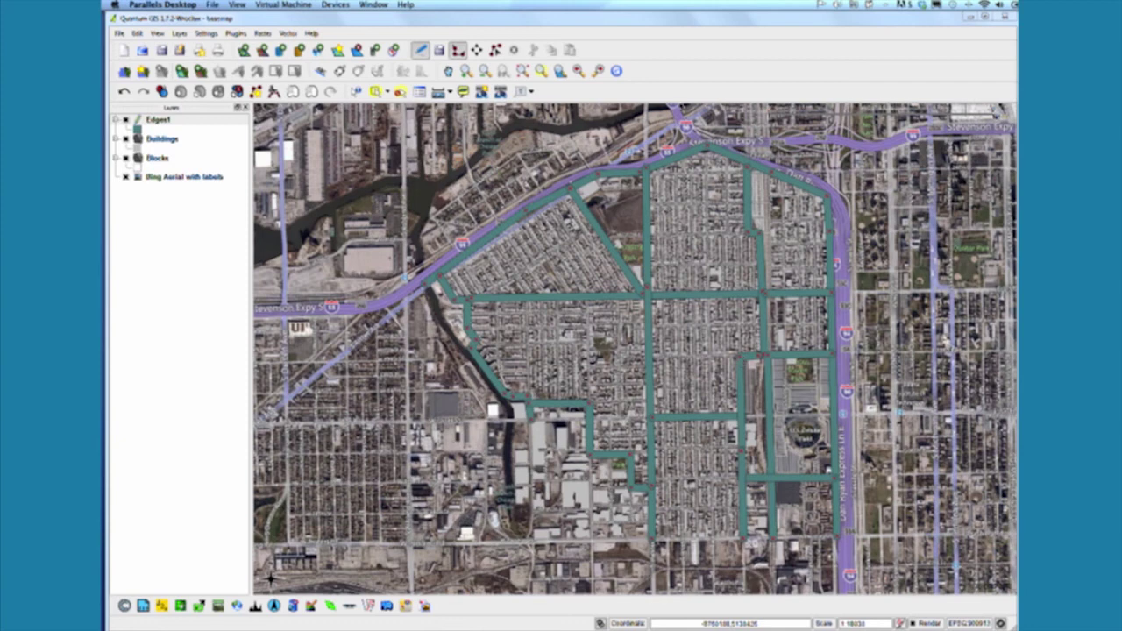
# - Move a vertex to join the northwest diagonal street line to the expressway line, then save Edges1 edits
pyautogui.click(496, 52)
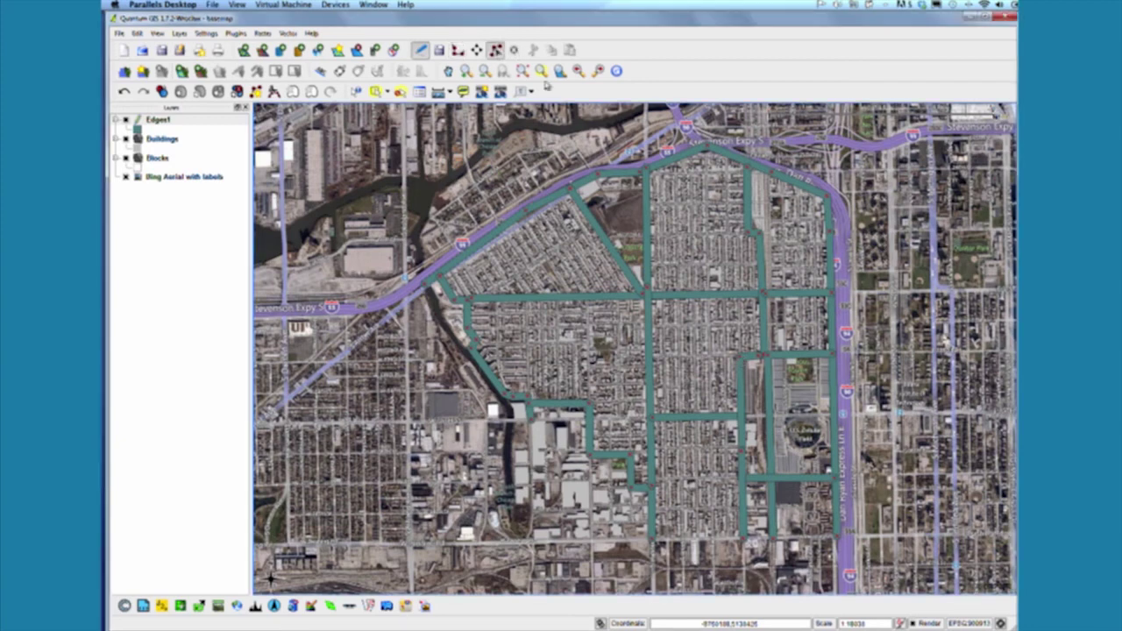
pyautogui.click(599, 175)
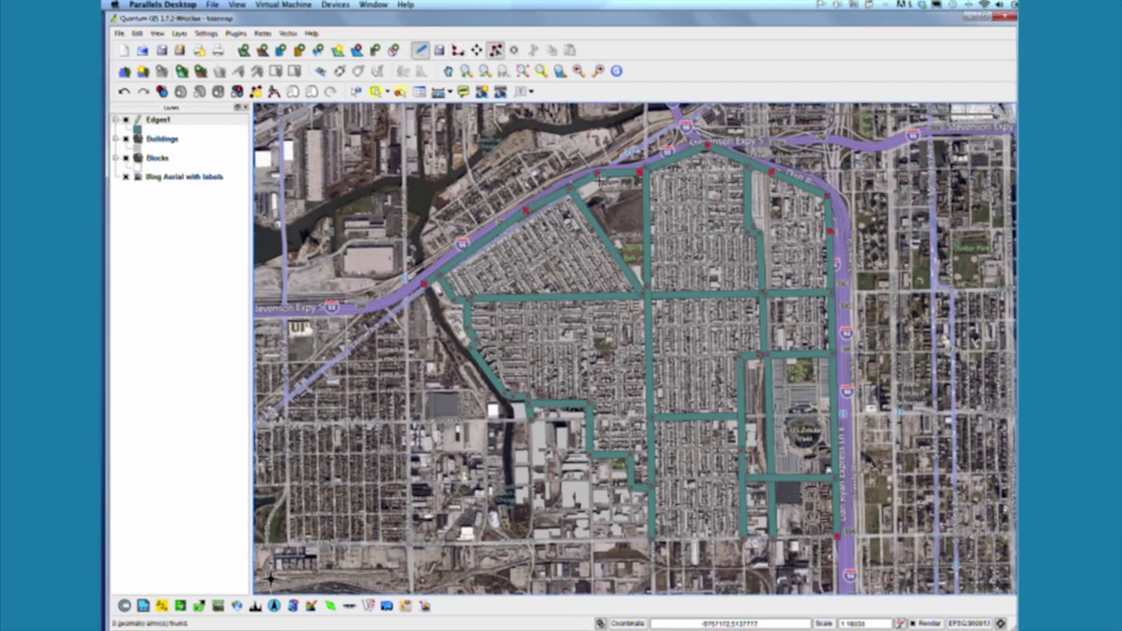
pyautogui.moveTo(599, 175); pyautogui.dragTo(598, 174)
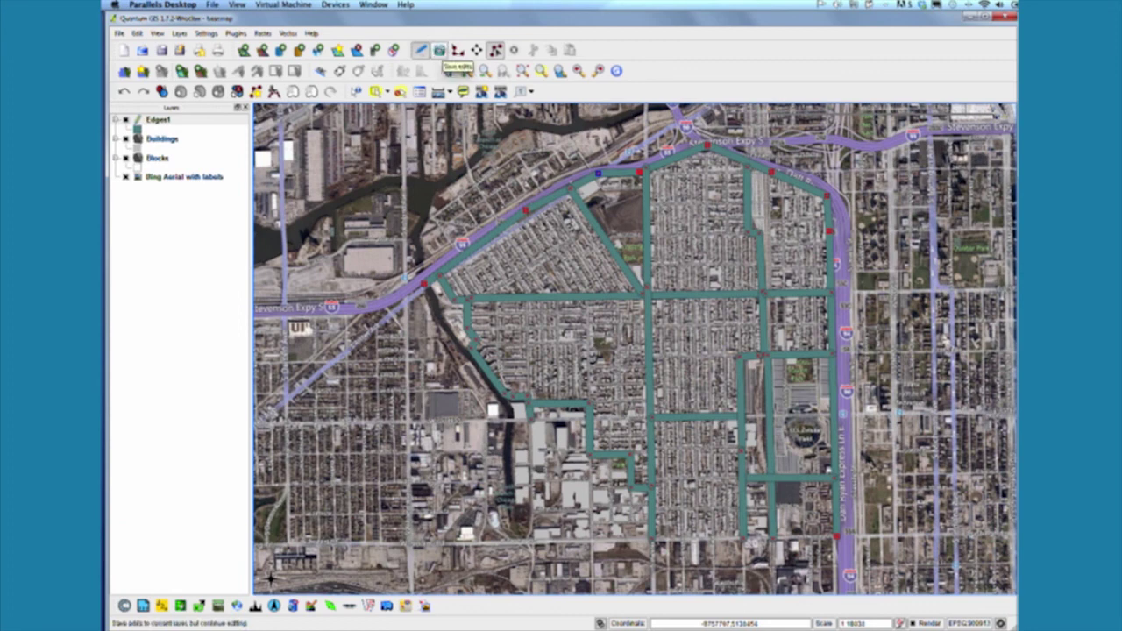
pyautogui.click(439, 51)
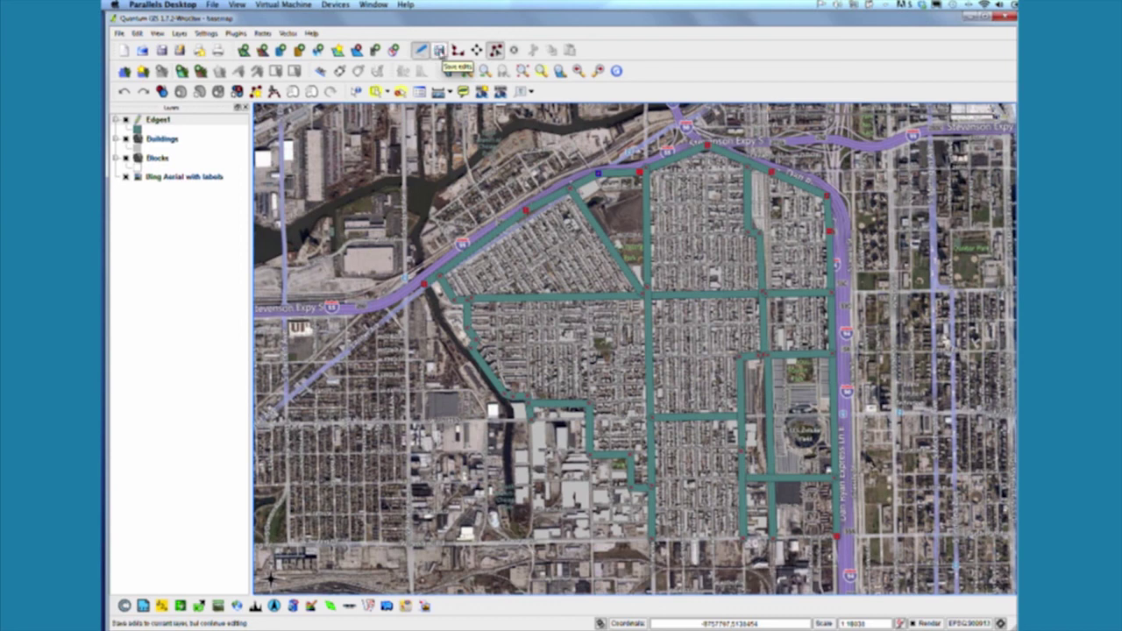